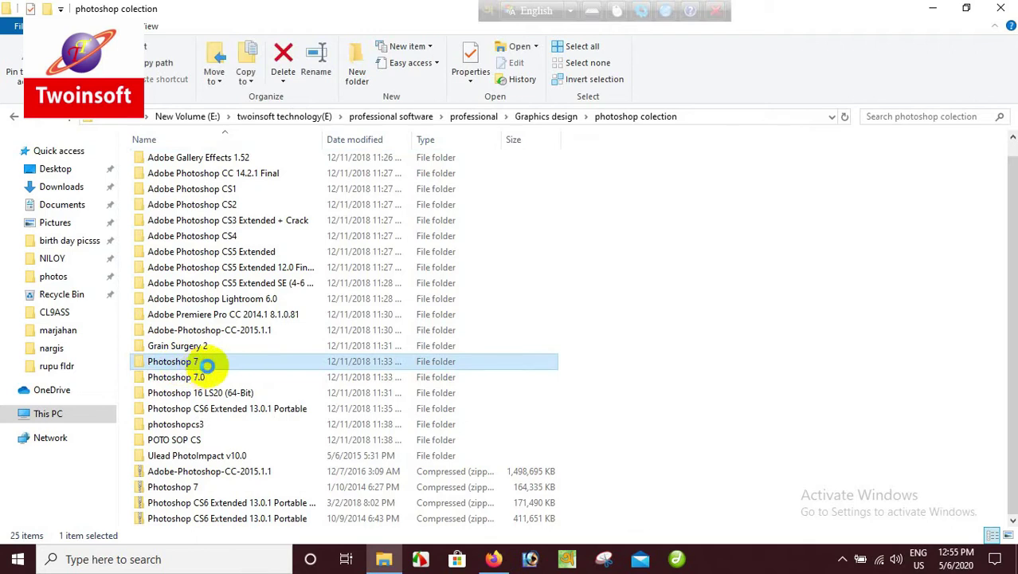
- Open the Photoshop 7 installer folder and launch the Photoshop 7.0 Setup application
double_click(192, 162)
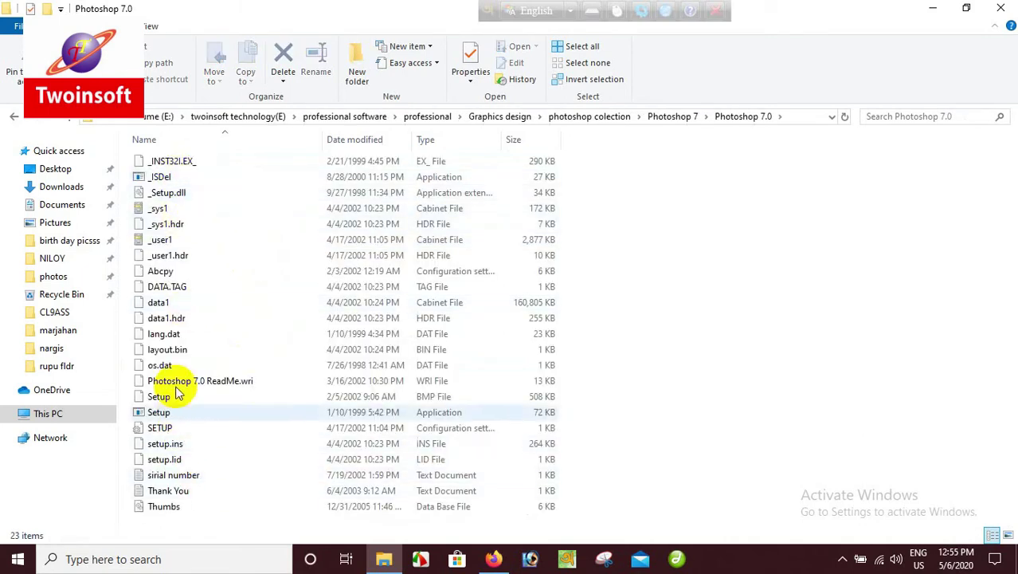
mouse_move(182, 425)
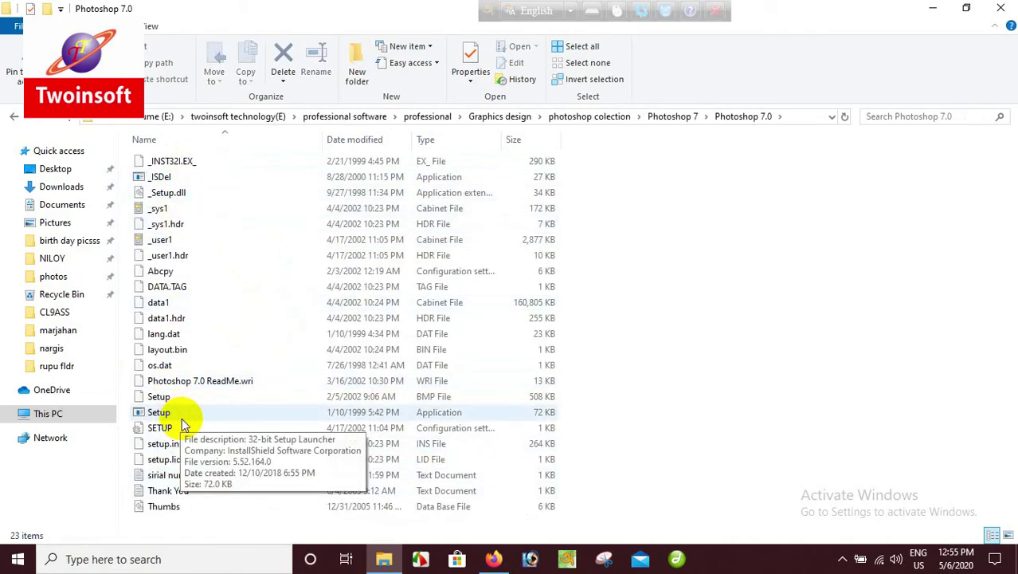
mouse_move(174, 403)
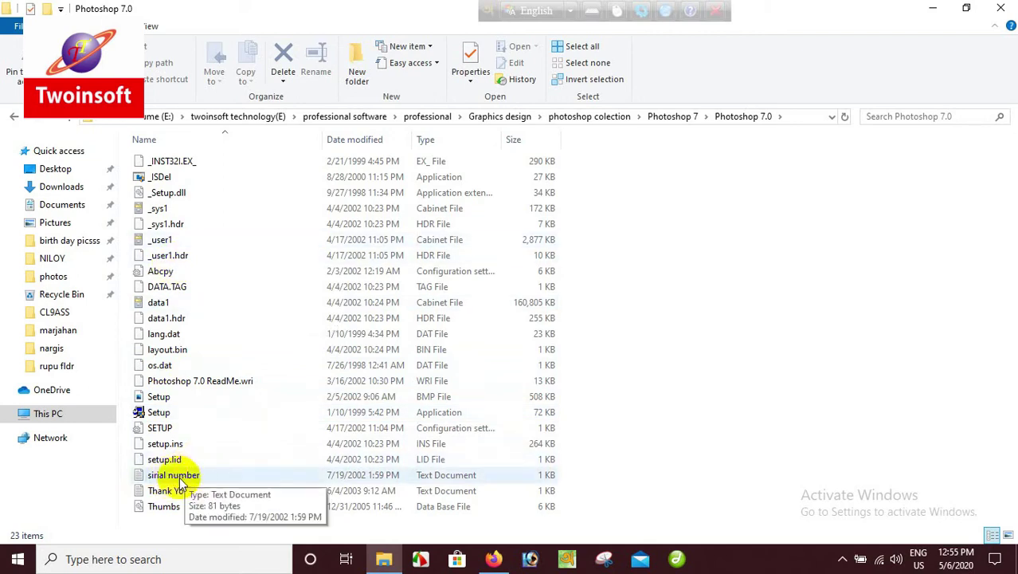
double_click(169, 413)
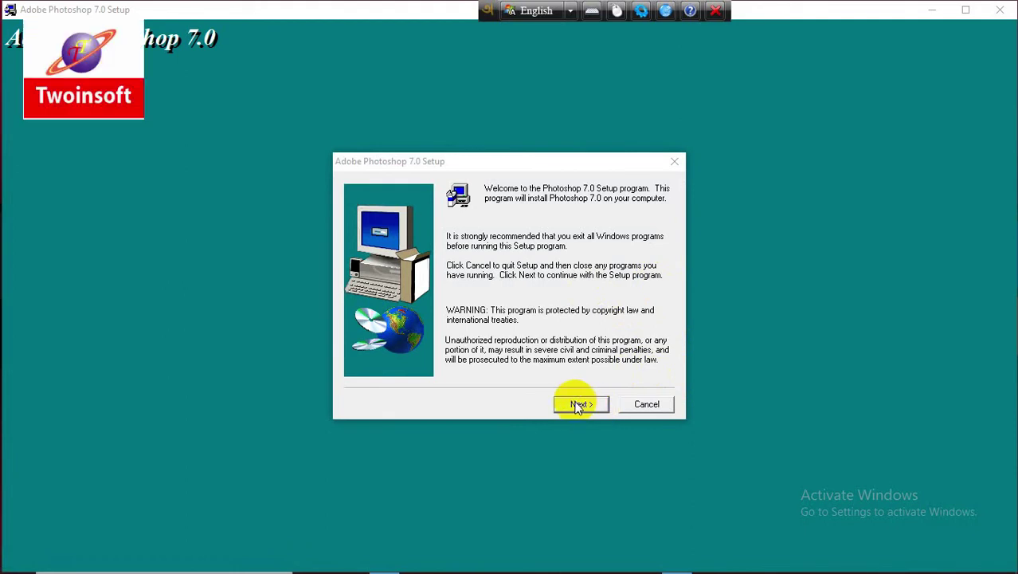
- Move past the Setup welcome page and dismiss the note about closing Adobe applications
click(579, 406)
click(590, 405)
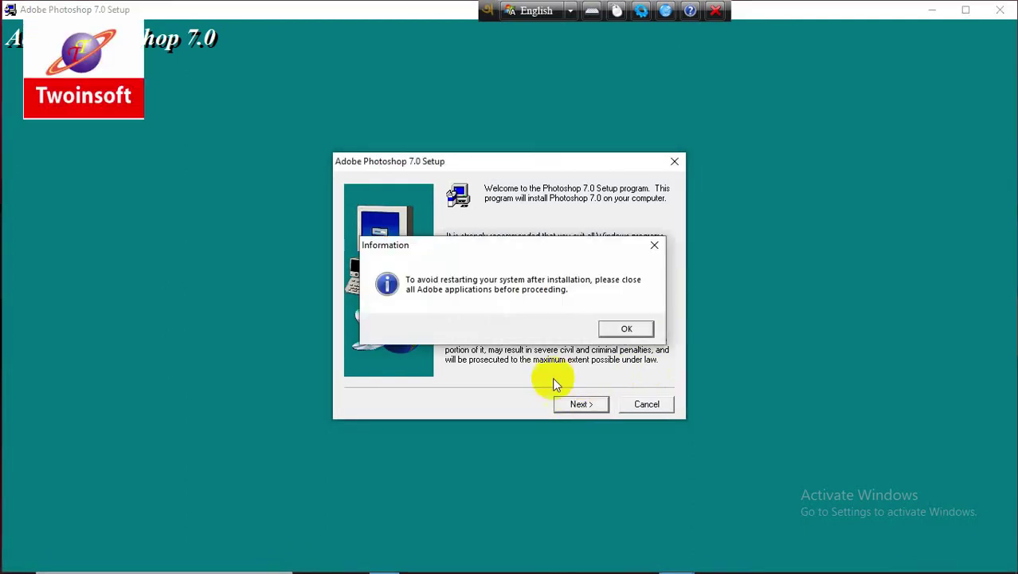
click(606, 331)
- Keep US English as the license language and accept the License Agreement
click(585, 403)
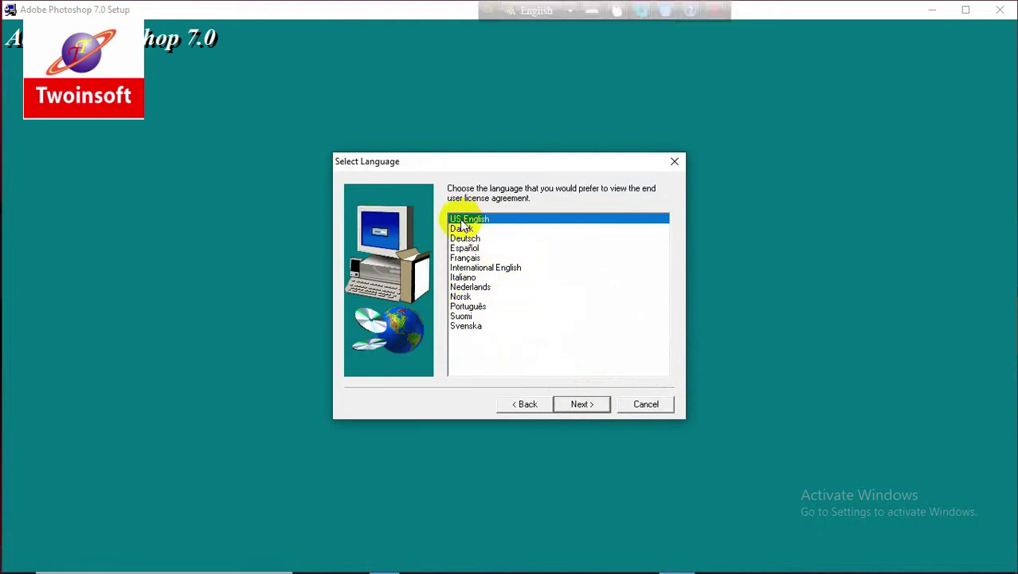
click(581, 404)
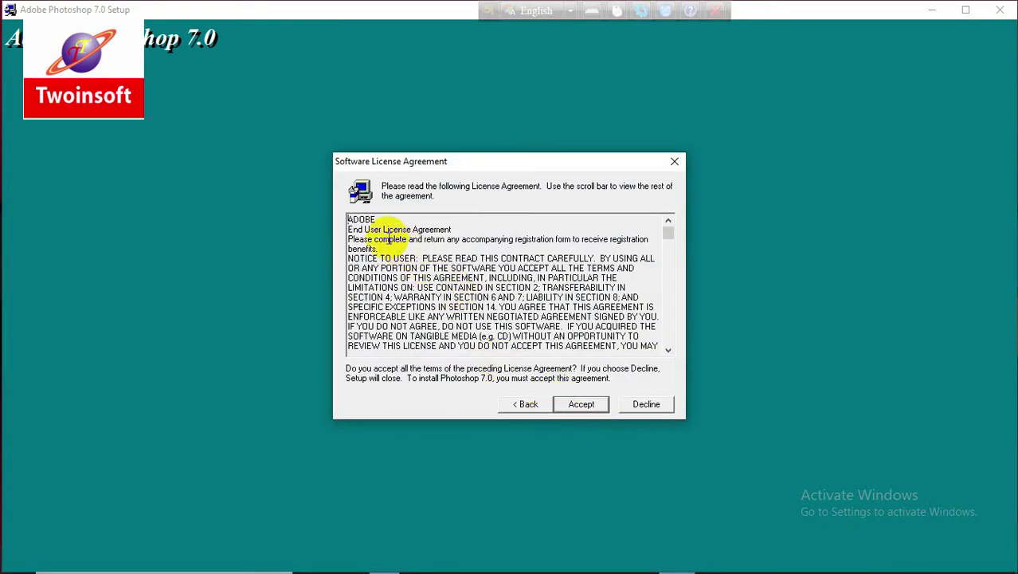
drag(376, 239, 605, 345)
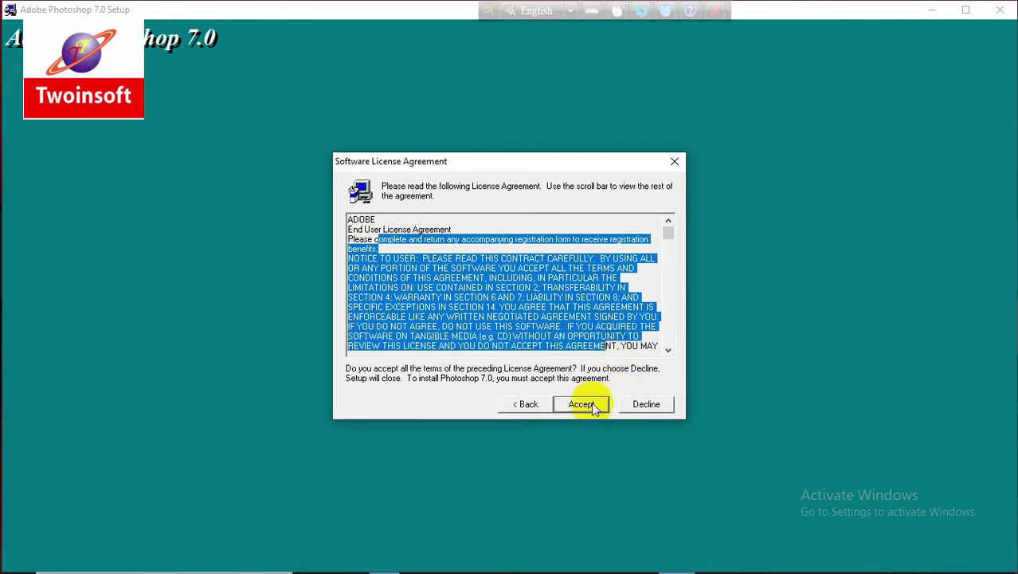
click(583, 404)
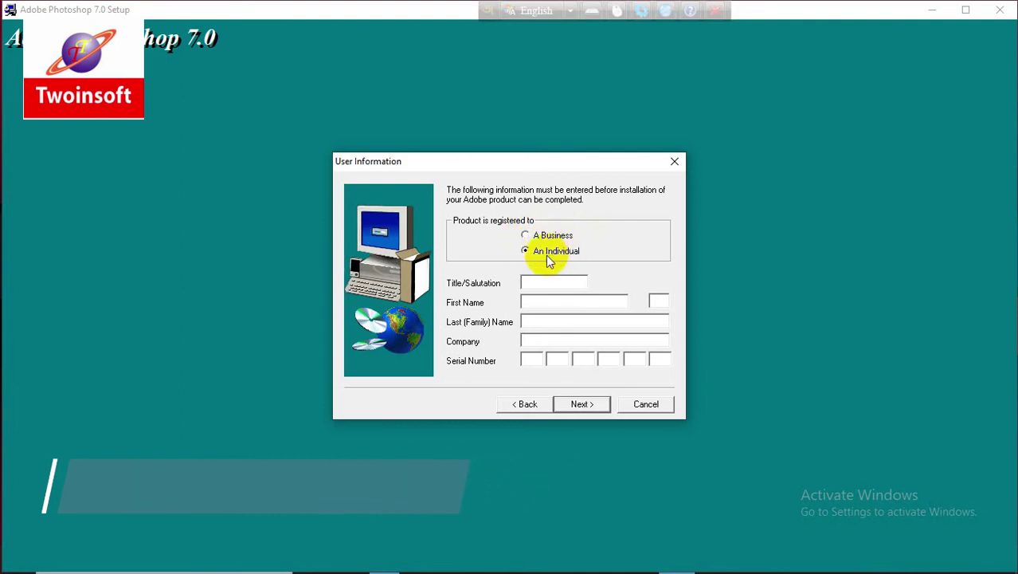
- Enter 'it' as the Title and First Name, replacing the mistyped first name
click(546, 282)
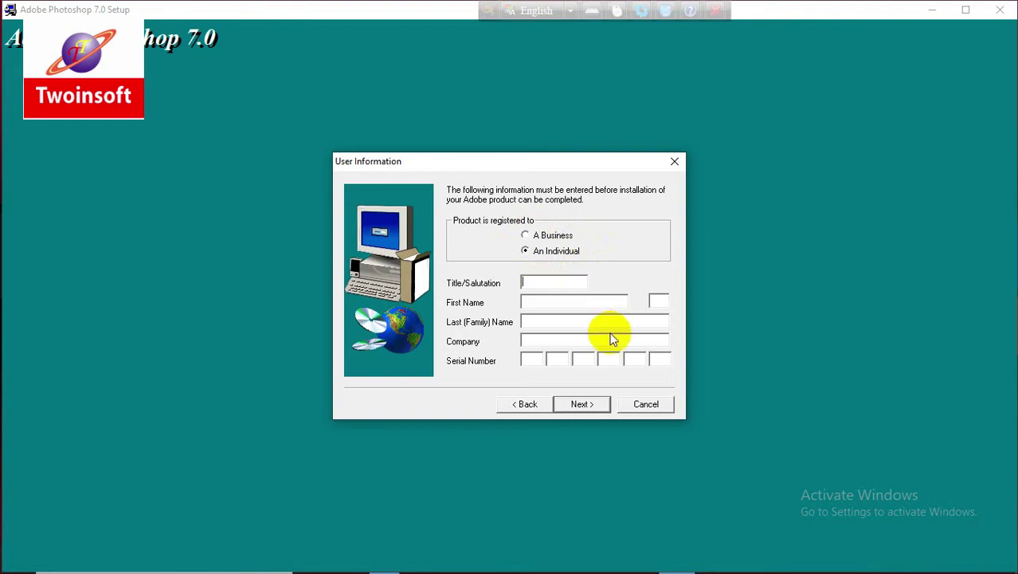
text(it)
key(Tab)
text(os)
drag(600, 301, 518, 301)
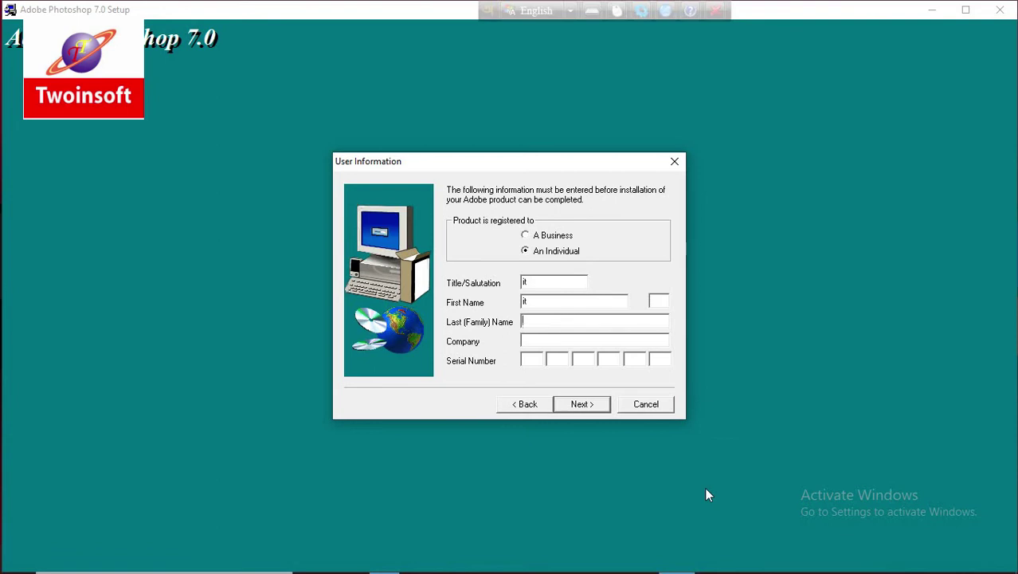
text(it)
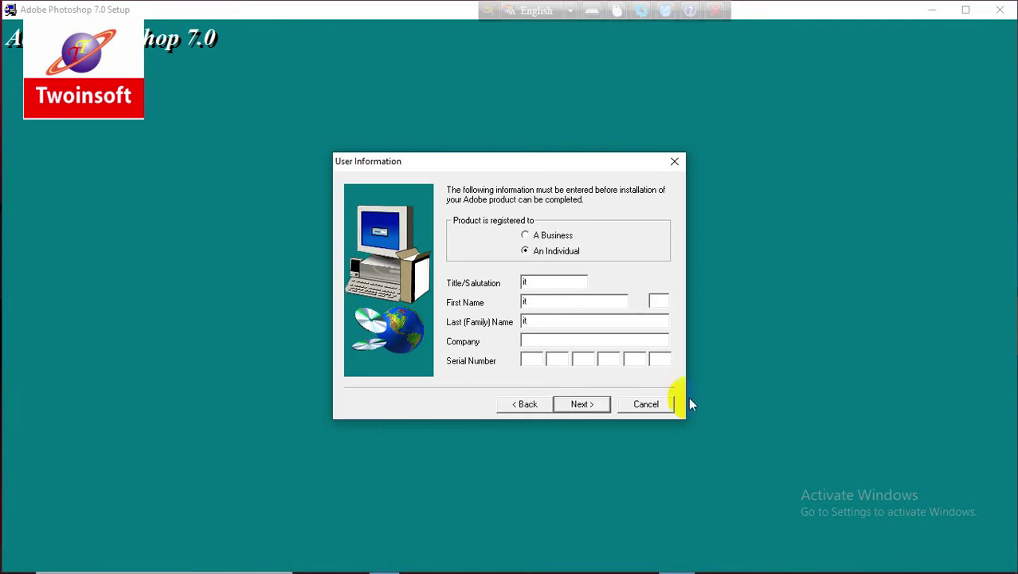
- Fill the Company field, focus the serial number field, and minimize the installer
click(612, 340)
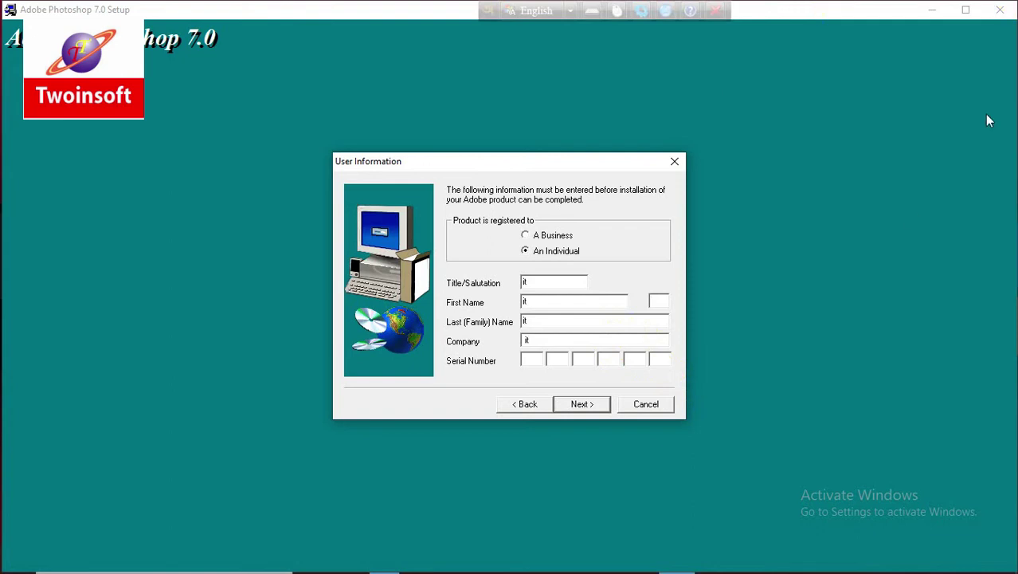
click(546, 364)
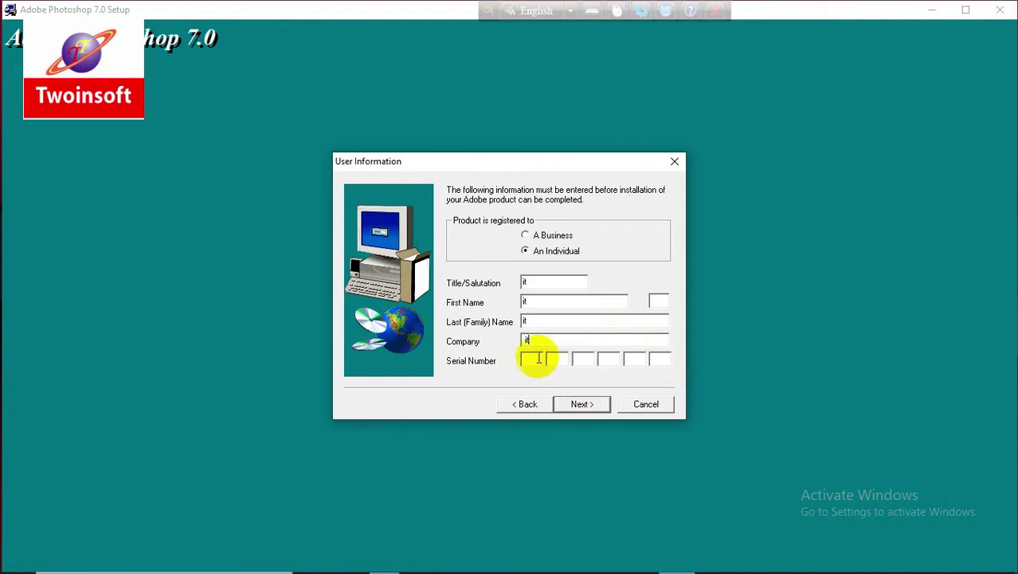
click(600, 361)
click(931, 9)
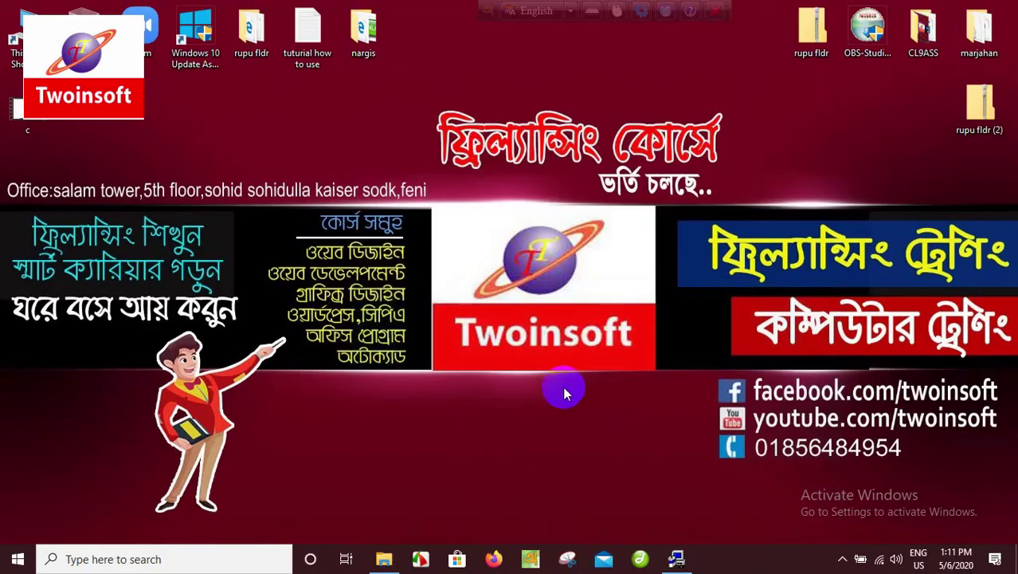
- Open the 'sirial number' text file from the Photoshop 7.0 folder in Notepad
click(387, 557)
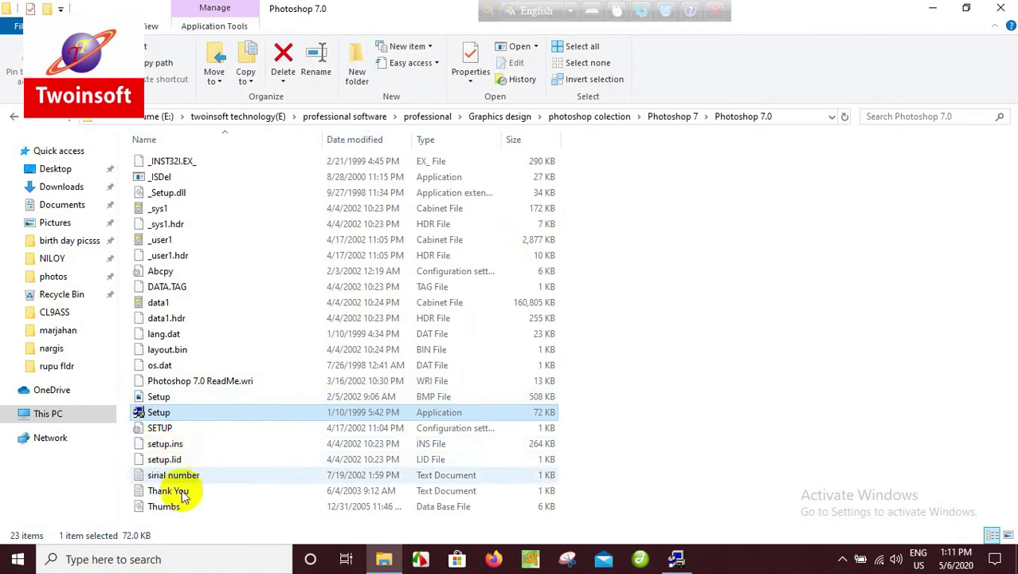
click(188, 476)
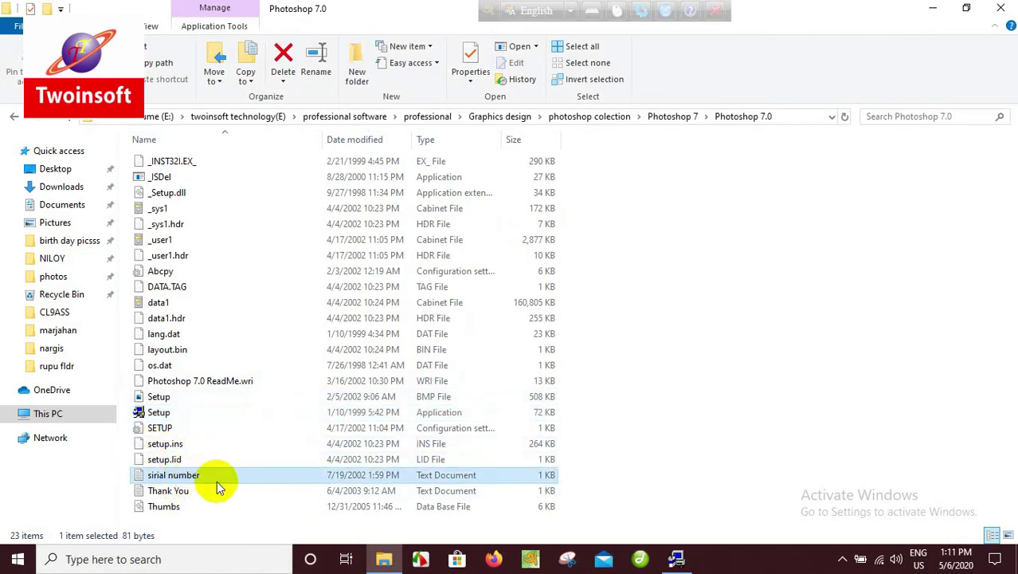
double_click(216, 481)
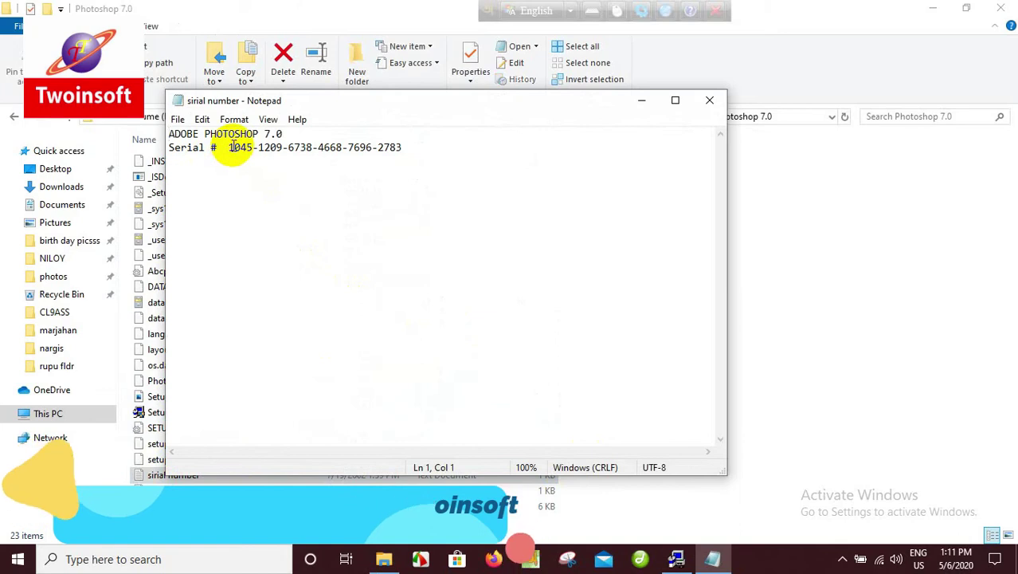
- Copy the serial number from Notepad and return to the Photoshop setup form
drag(228, 148, 402, 148)
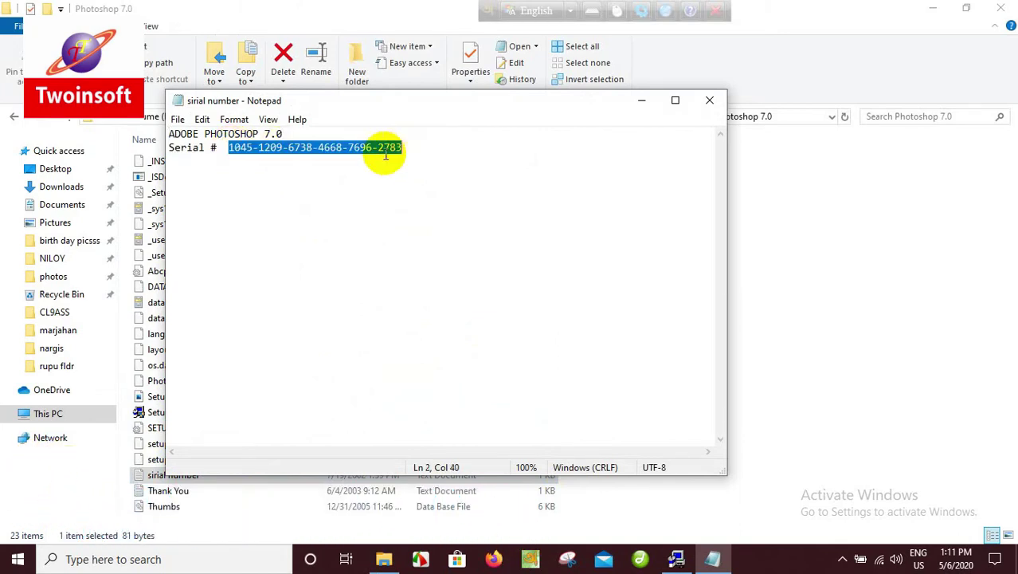
right_click(380, 154)
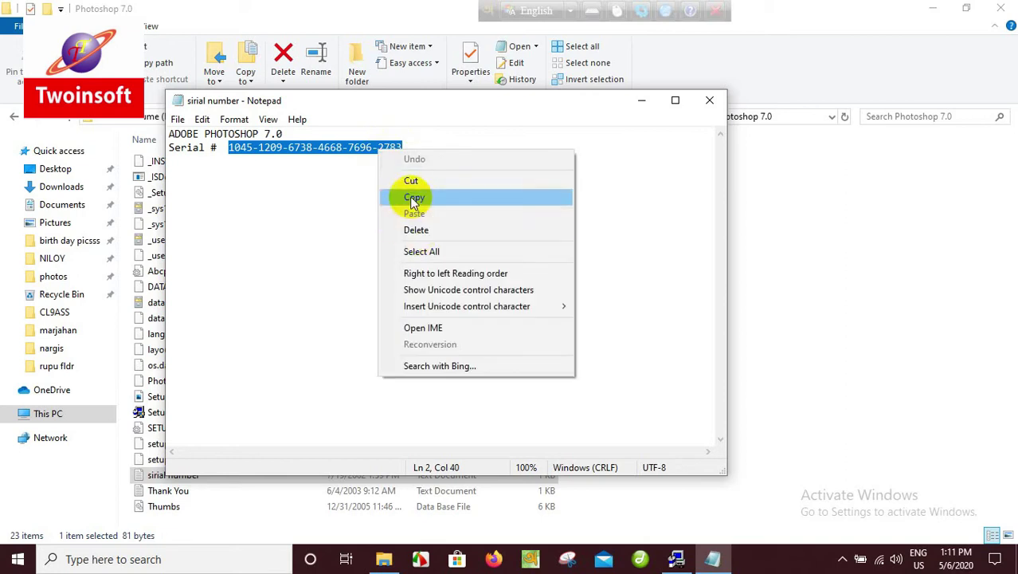
click(413, 197)
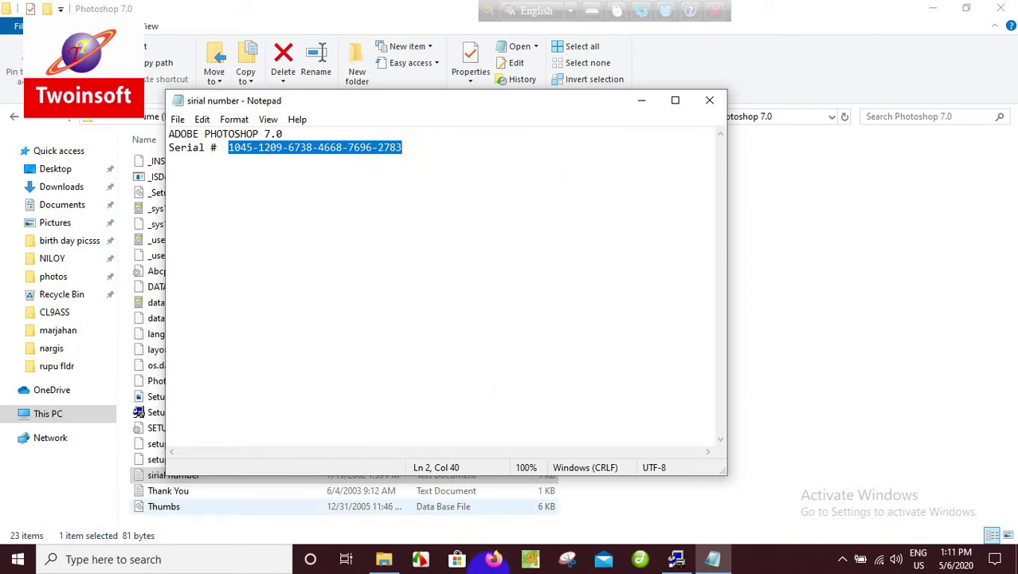
click(675, 559)
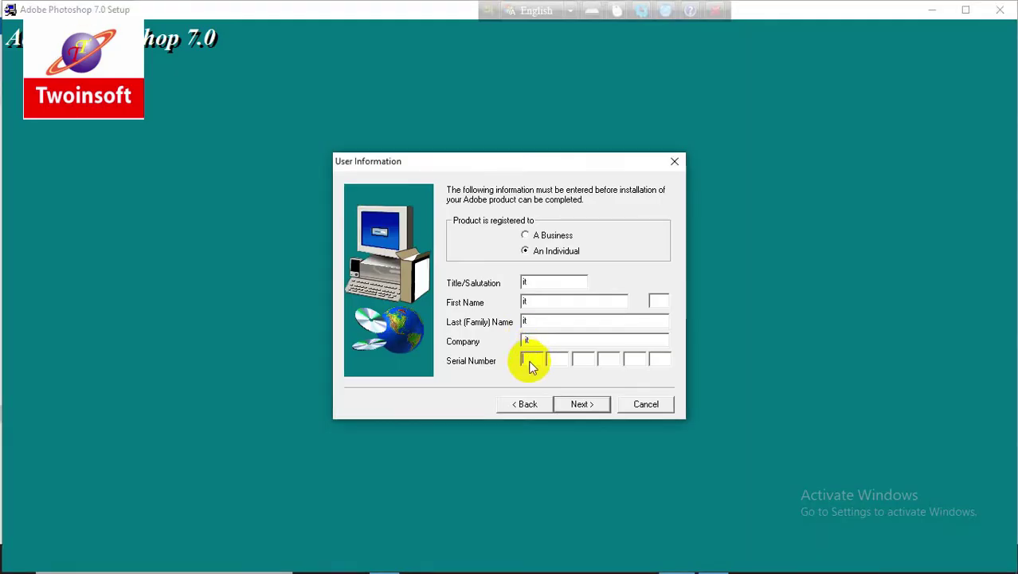
- Paste the copied serial into the Serial Number field and confirm the registration details
right_click(531, 360)
click(565, 219)
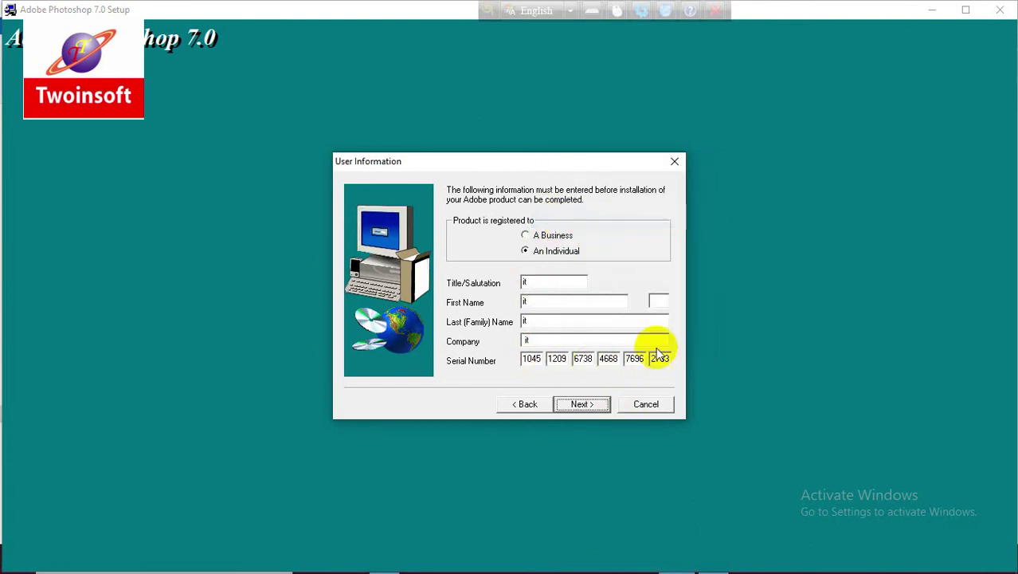
click(579, 405)
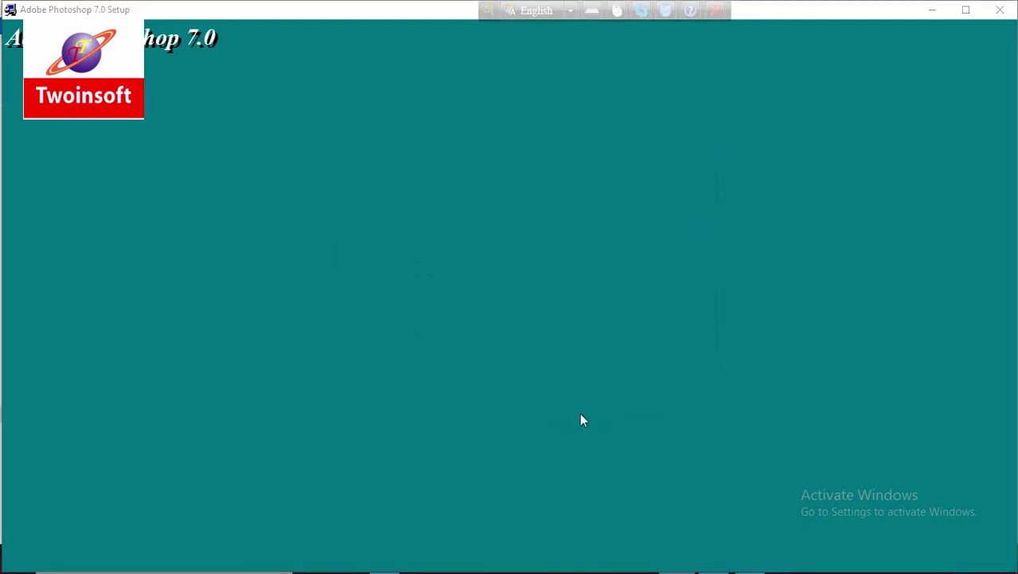
click(469, 354)
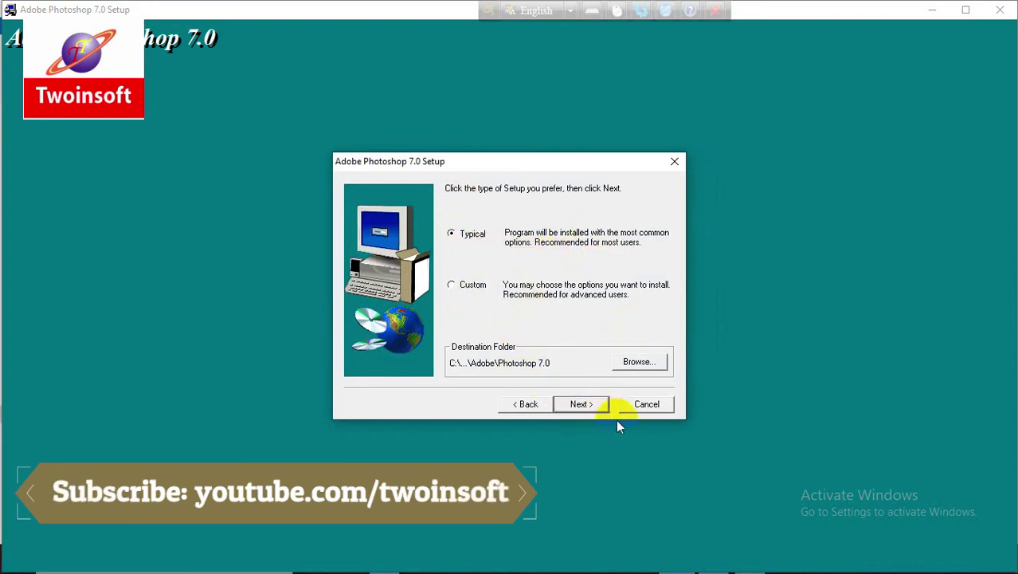
- Choose Typical setup with default file associations and install to completion
click(587, 405)
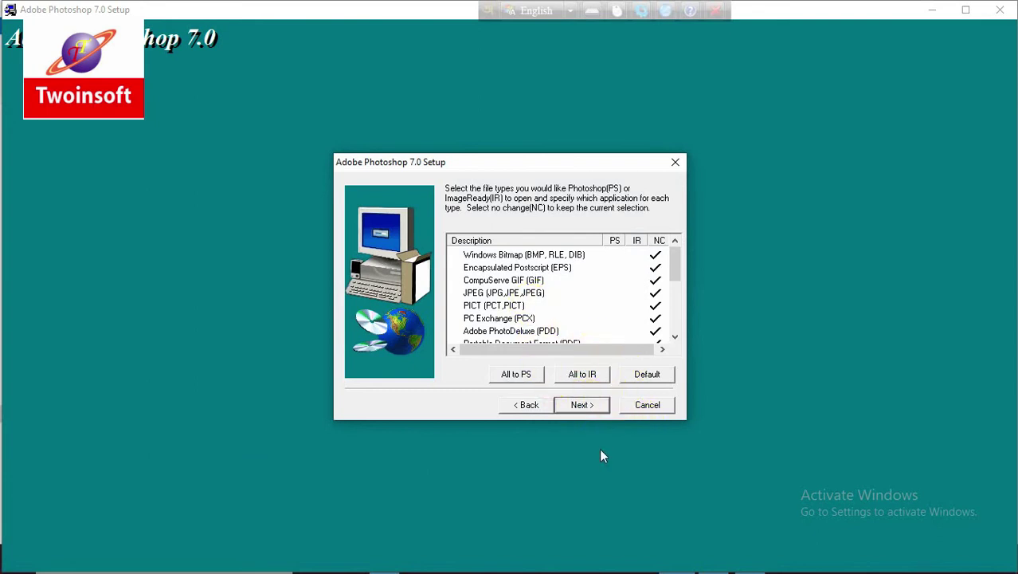
click(581, 405)
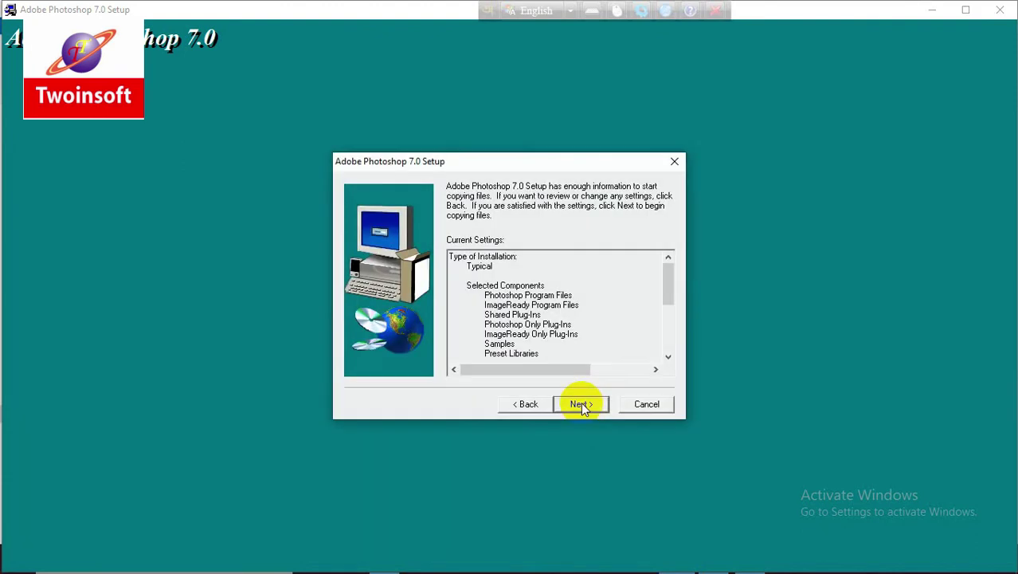
click(590, 407)
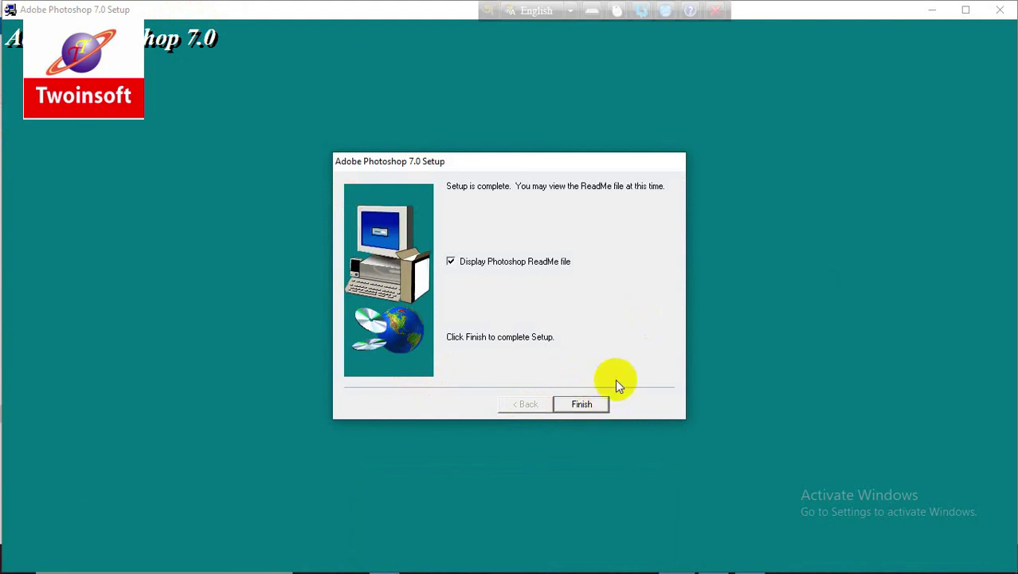
- Close the installer and launch Adobe Photoshop 7.0 from the Start menu
click(578, 406)
click(11, 562)
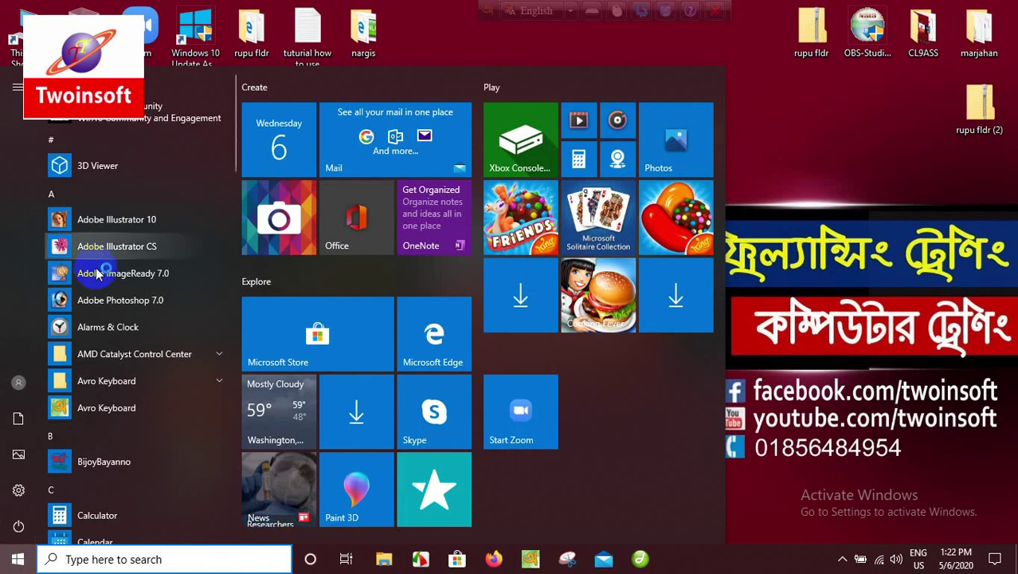
scroll(100, 239, down, 3)
scroll(93, 196, up, 2)
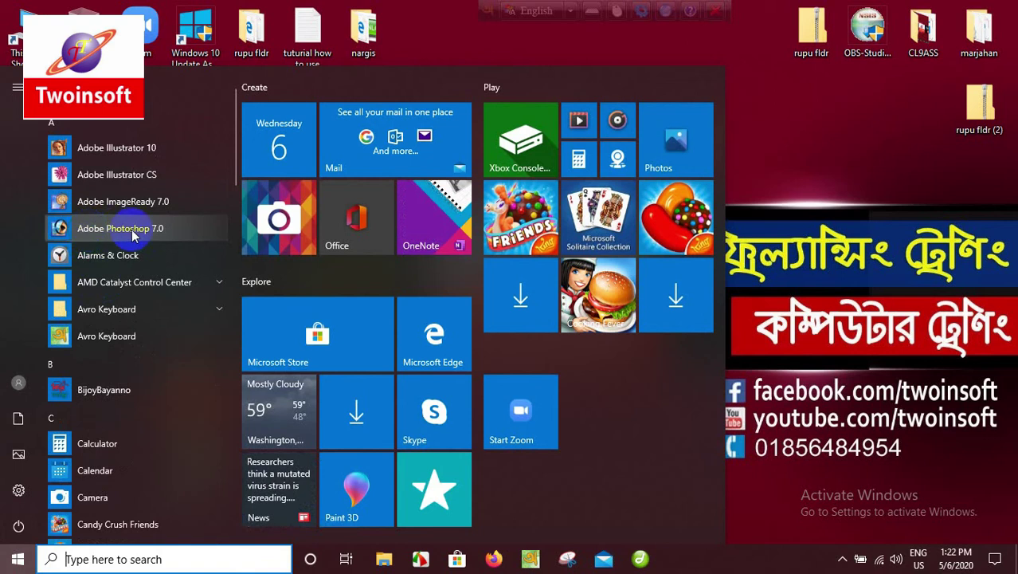
click(160, 235)
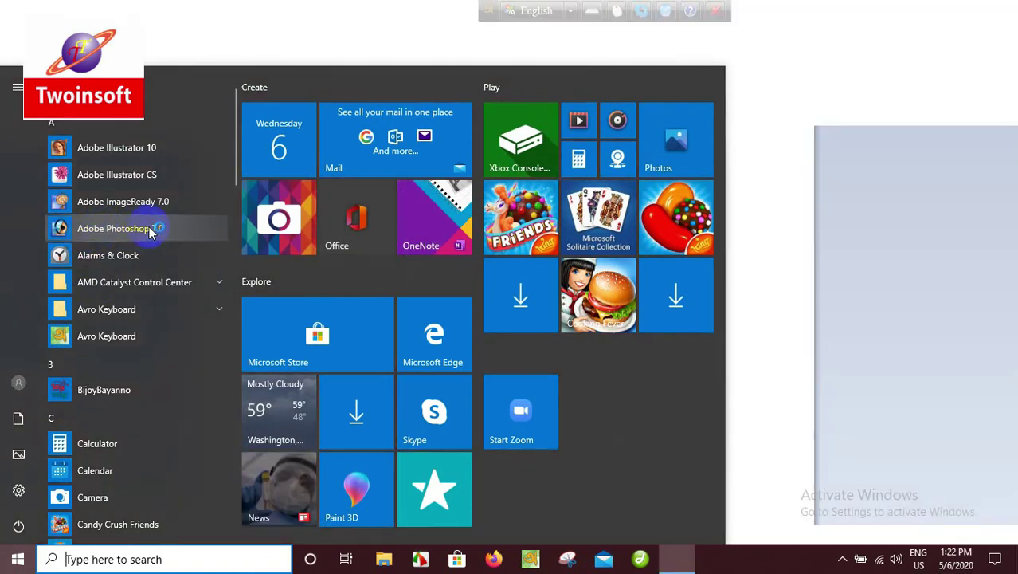